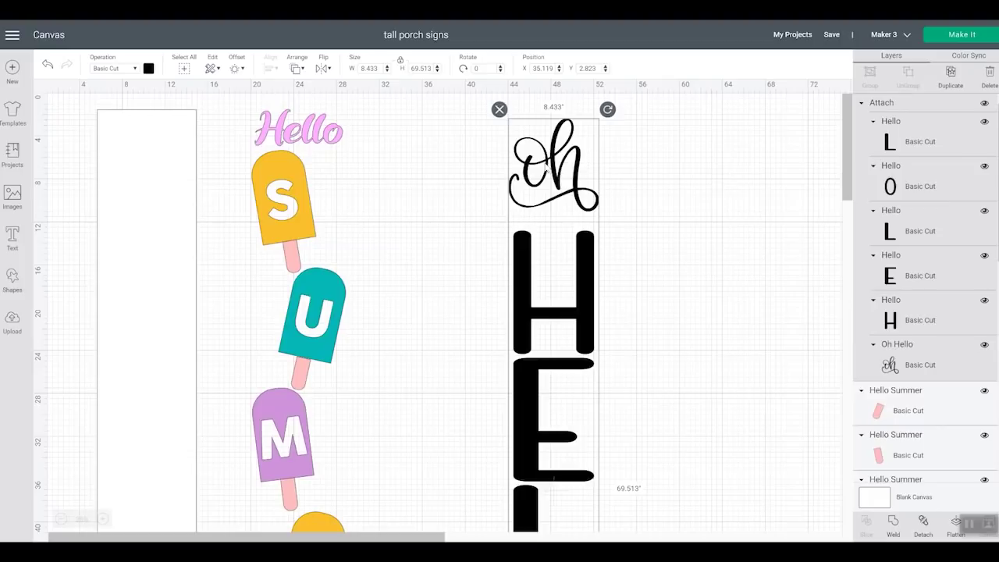
# Place the tall blank sign rectangle behind the "oh HELLO" lettering and check the fit along its full height.
pyautogui.click(183, 229)
pyautogui.moveTo(138, 250); pyautogui.dragTo(544, 251)
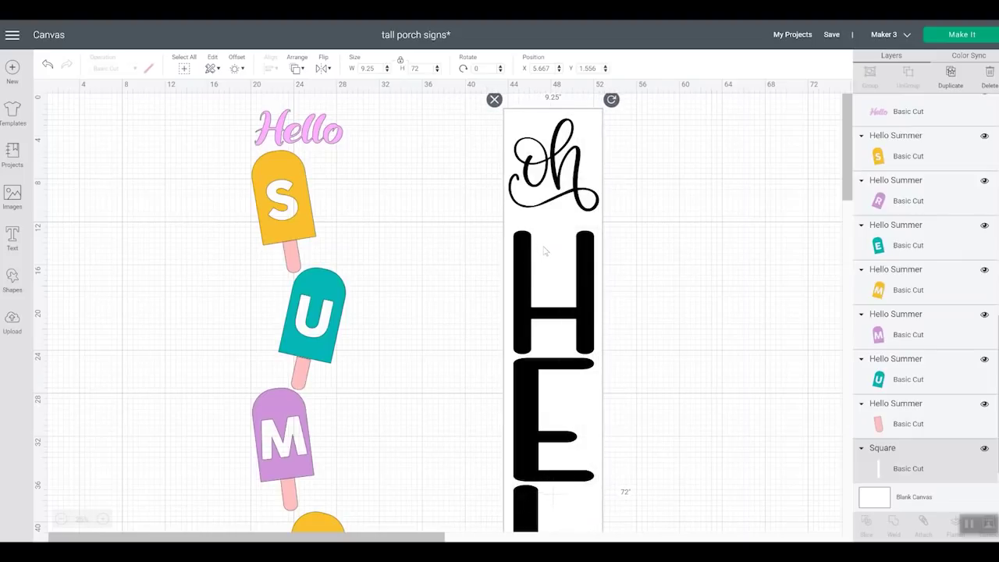
pyautogui.moveTo(544, 251); pyautogui.dragTo(544, 252)
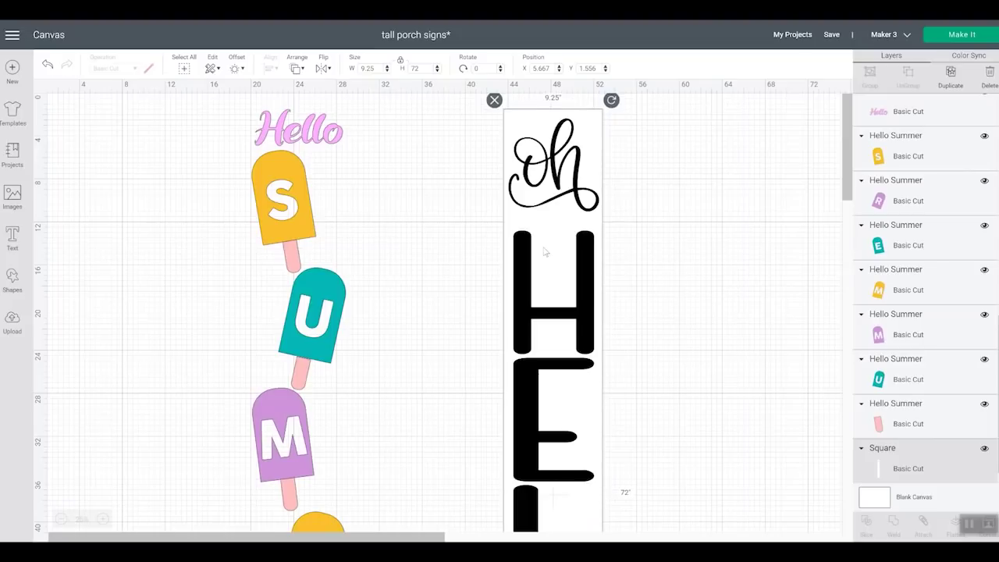
pyautogui.scroll(-2, 709, 297)
pyautogui.scroll(-9, 709, 297)
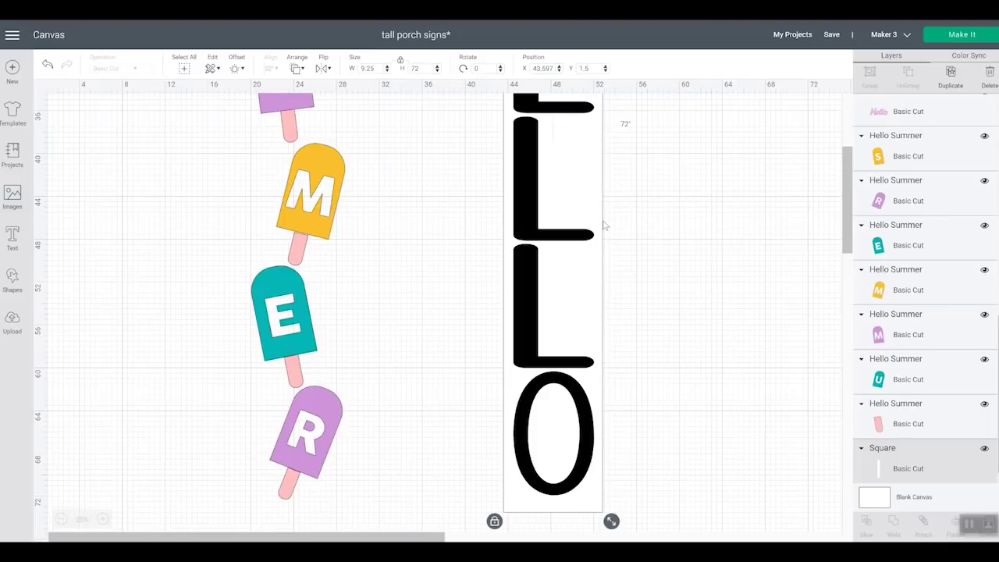
pyautogui.scroll(4, 606, 224)
pyautogui.scroll(7, 605, 225)
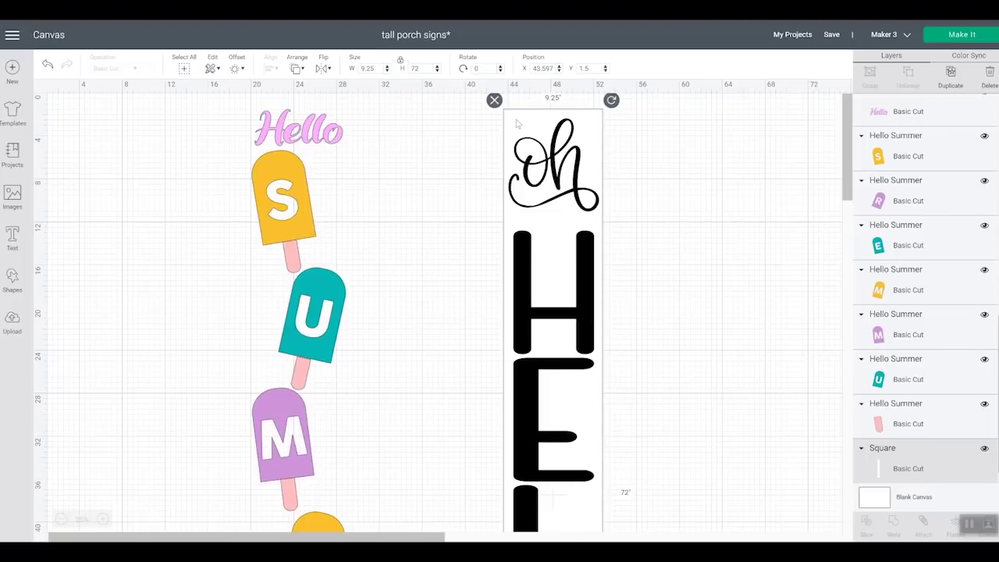
# Duplicate the rectangle beside the popsicle design and set the height of the one behind the lettering to 23.5 inches, with proportions unlocked.
pyautogui.hotkey('ctrl', 'd')
pyautogui.moveTo(531, 134); pyautogui.dragTo(111, 139)
pyautogui.click(513, 121)
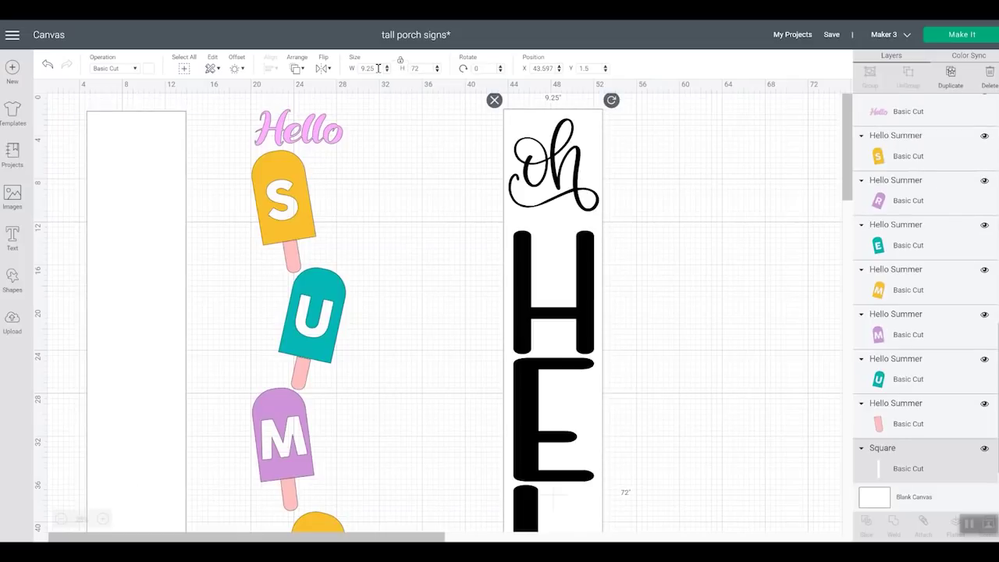
pyautogui.click(416, 69)
pyautogui.write('2')
pyautogui.press('Tab')
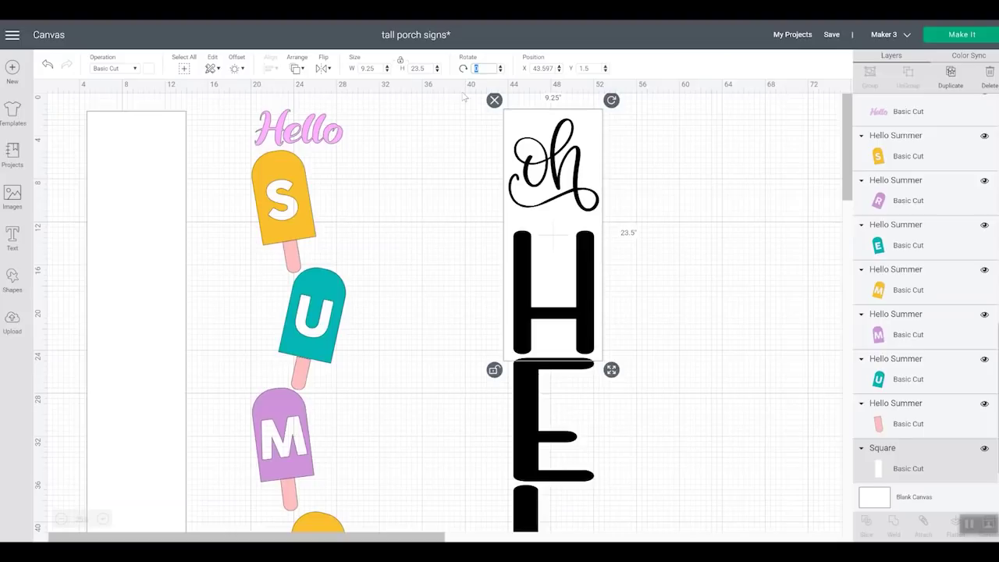
# Move the shortened rectangle down behind the E and first L and align the lettering over it.
pyautogui.click(518, 127)
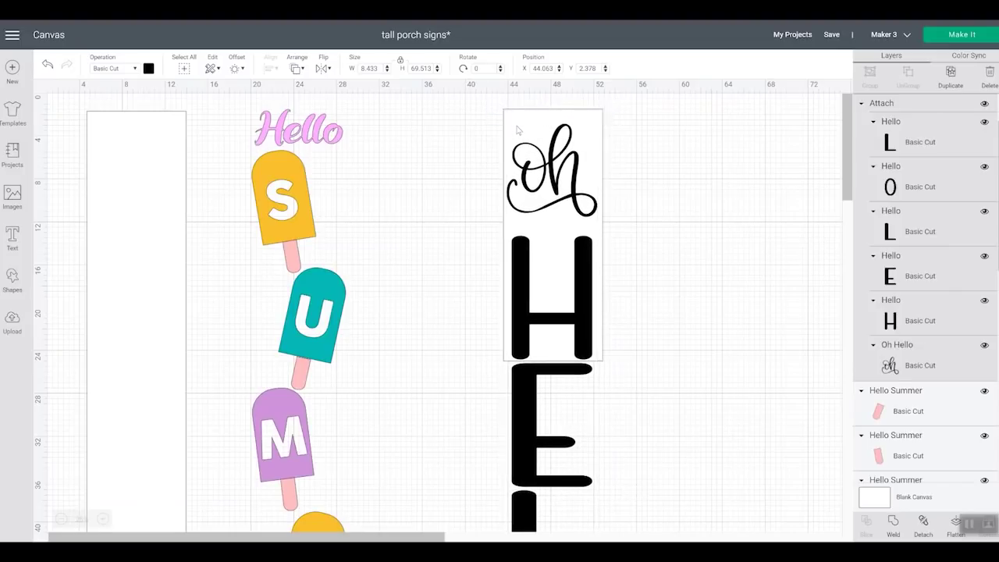
pyautogui.click(652, 158)
pyautogui.moveTo(587, 125); pyautogui.dragTo(588, 370)
pyautogui.scroll(-3, 758, 337)
pyautogui.scroll(-1, 758, 337)
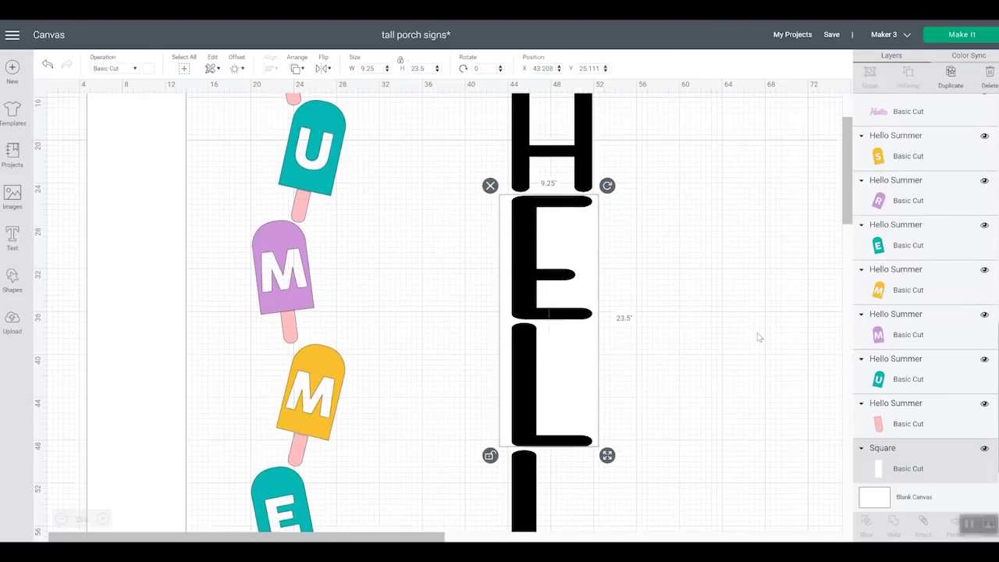
pyautogui.moveTo(588, 235); pyautogui.dragTo(584, 234)
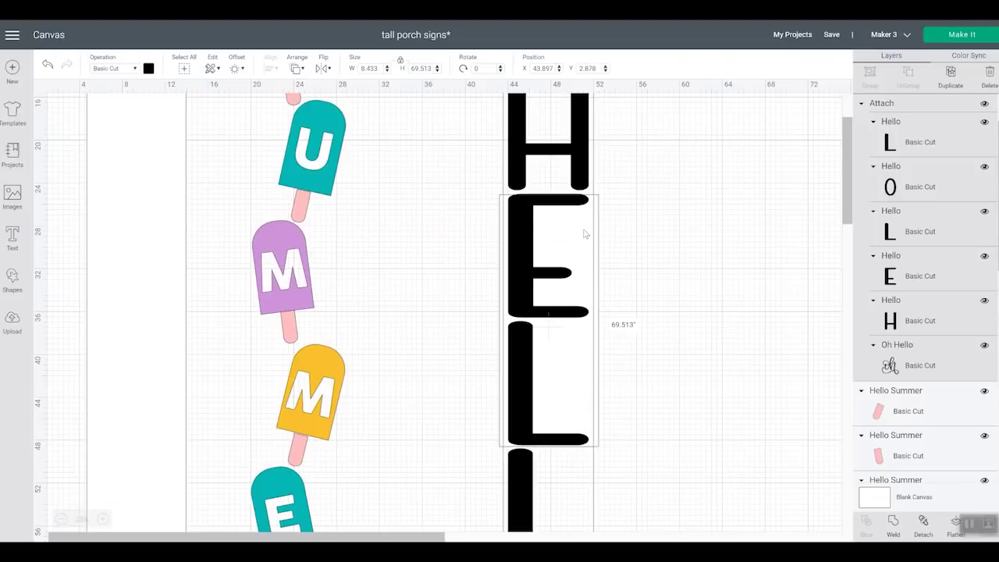
pyautogui.moveTo(585, 233); pyautogui.dragTo(581, 232)
# Delete the shortened rectangle from behind the lettering.
pyautogui.click(540, 224)
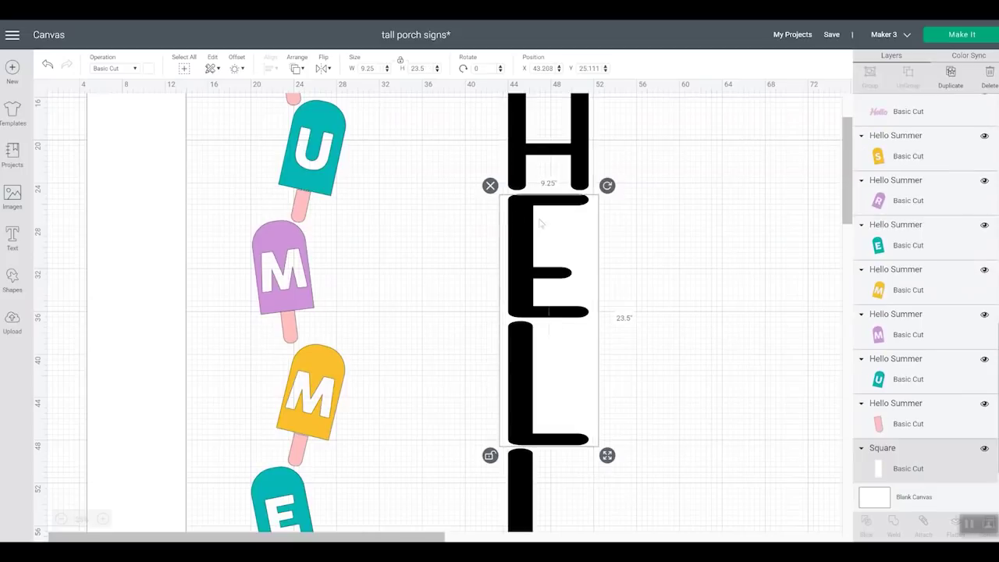
pyautogui.click(489, 185)
pyautogui.scroll(4, 407, 257)
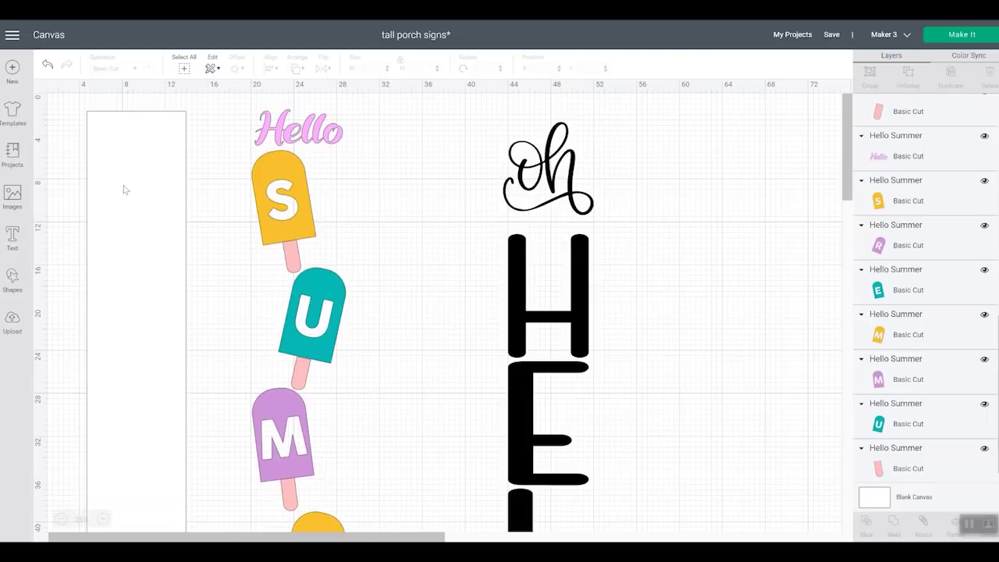
# Send the remaining tall rectangle to the back and position it behind the "Hello SUMMER" popsicle design.
pyautogui.moveTo(114, 190); pyautogui.dragTo(183, 190)
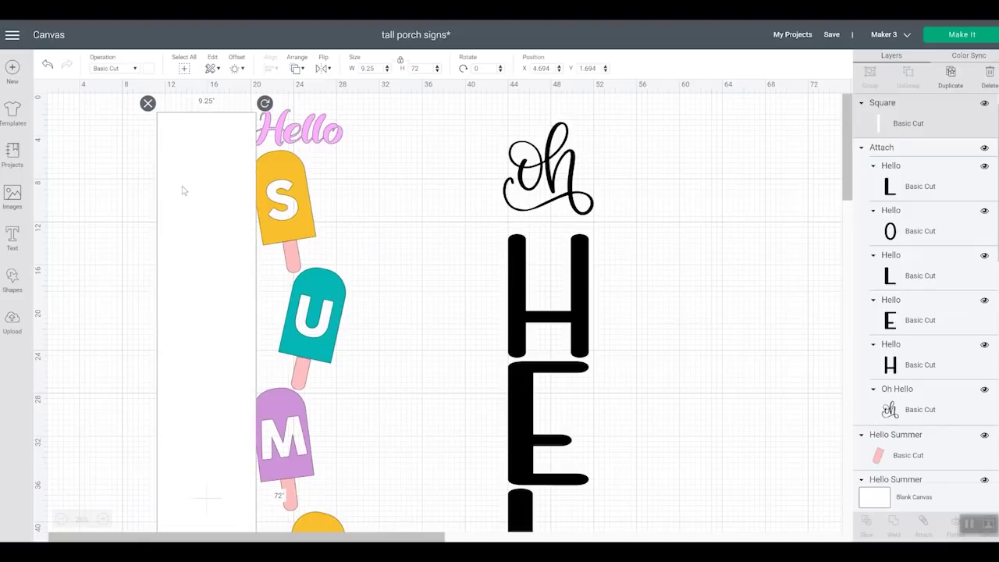
pyautogui.click(301, 70)
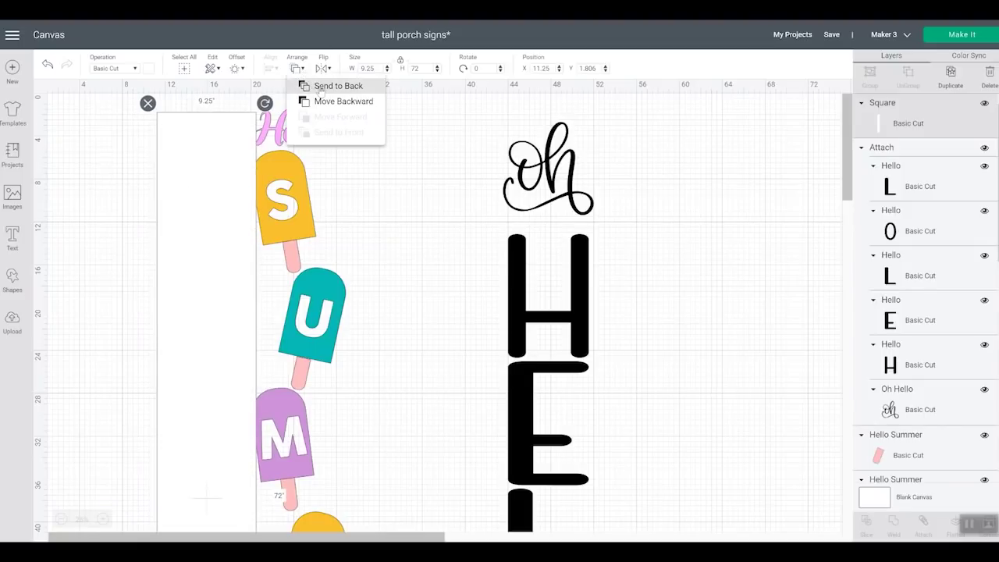
pyautogui.click(336, 86)
pyautogui.moveTo(188, 187); pyautogui.dragTo(279, 181)
# Check the popsicle letters' fit along the whole rectangle and move the rectangle back to the empty area beside them.
pyautogui.scroll(-3, 383, 250)
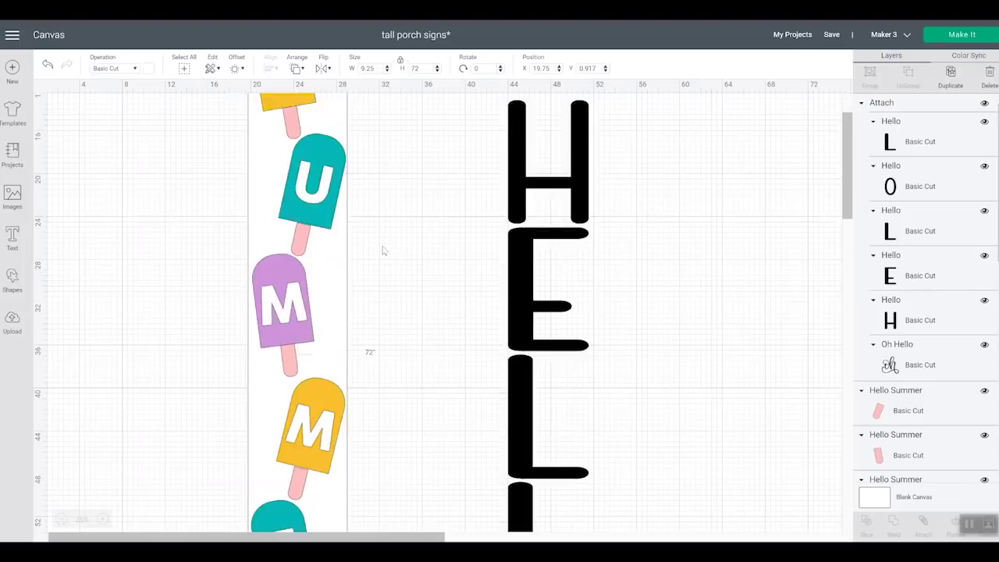
pyautogui.scroll(-7, 383, 250)
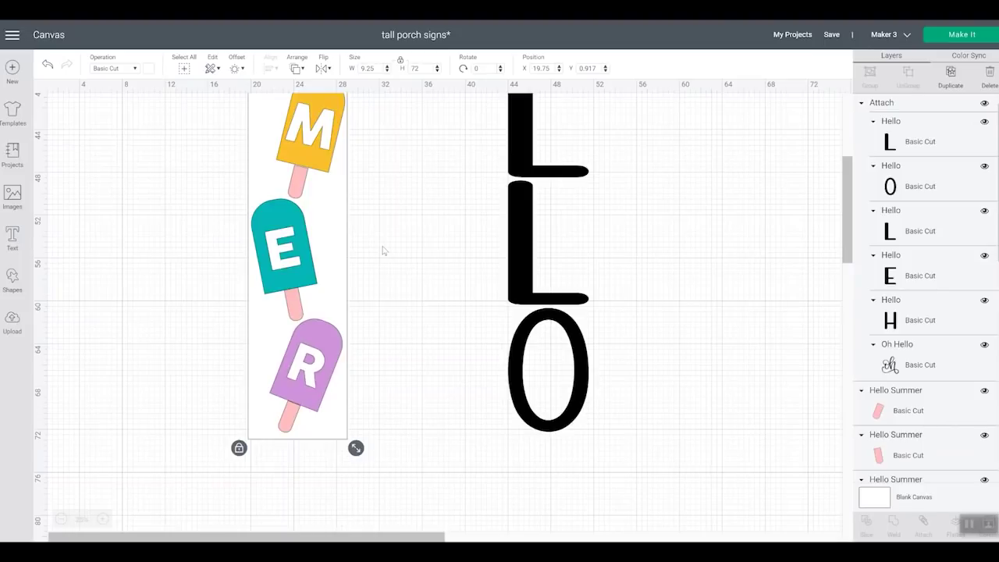
pyautogui.scroll(9, 383, 251)
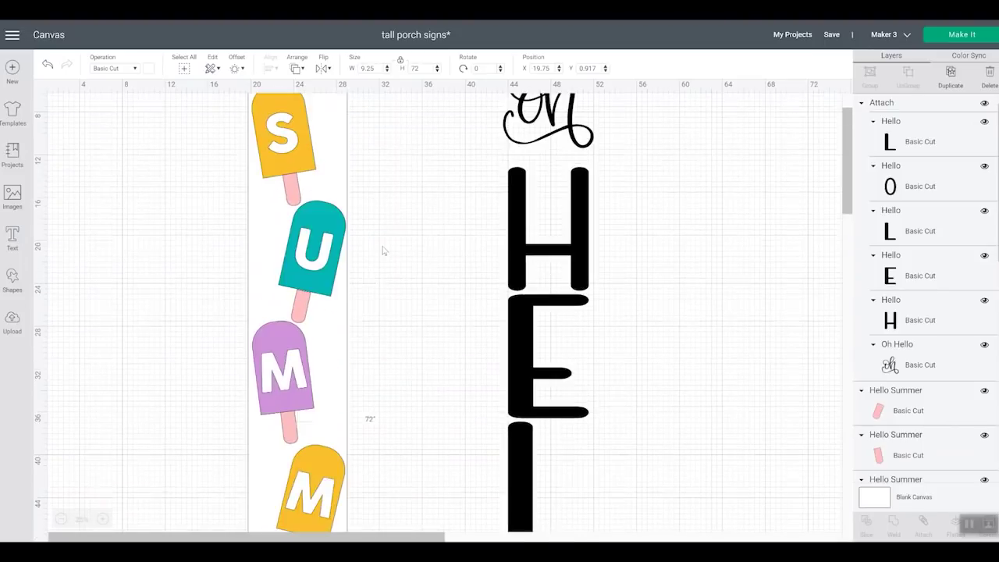
pyautogui.scroll(2, 383, 251)
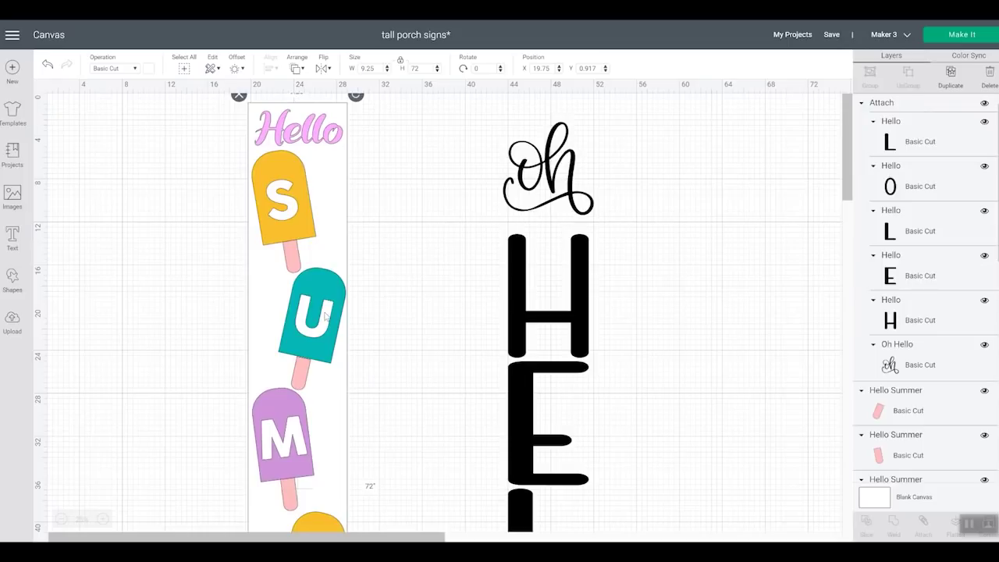
pyautogui.moveTo(258, 312); pyautogui.dragTo(120, 312)
# Search the image library for "oh hello", select the script "oh hello" image, and return to the canvas.
pyautogui.click(558, 180)
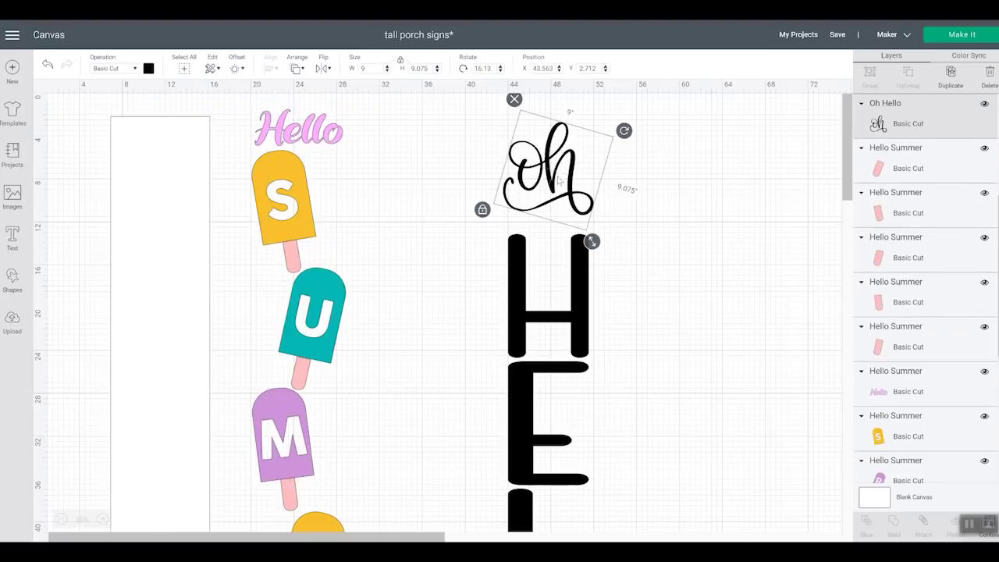
pyautogui.click(12, 193)
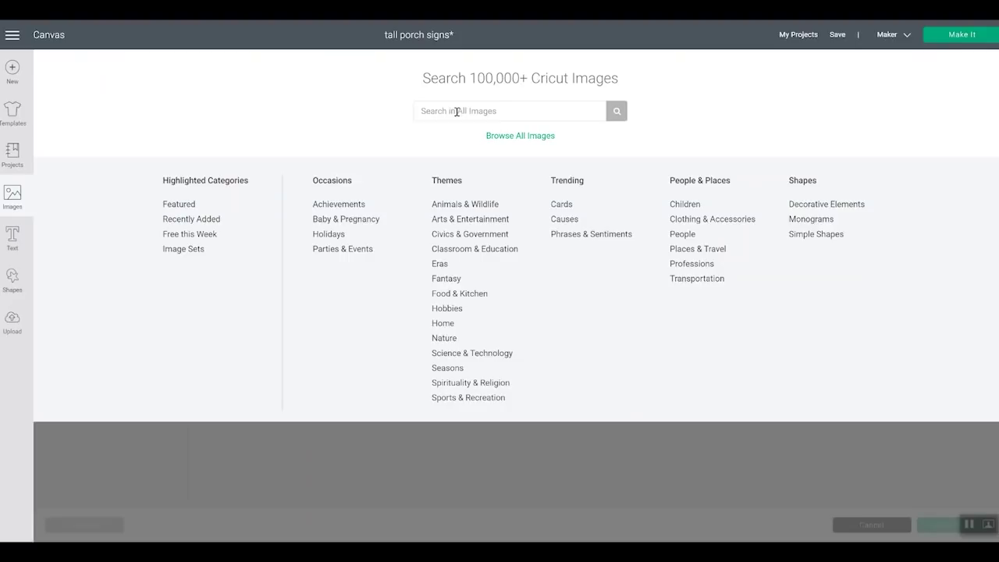
pyautogui.click(456, 110)
pyautogui.write('oh hello')
pyautogui.press('Return')
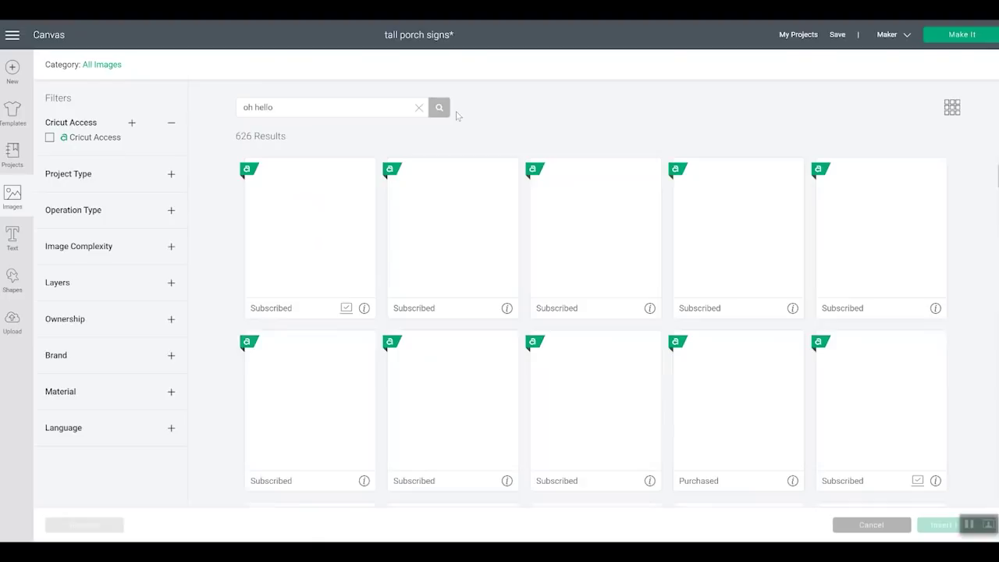
pyautogui.click(294, 227)
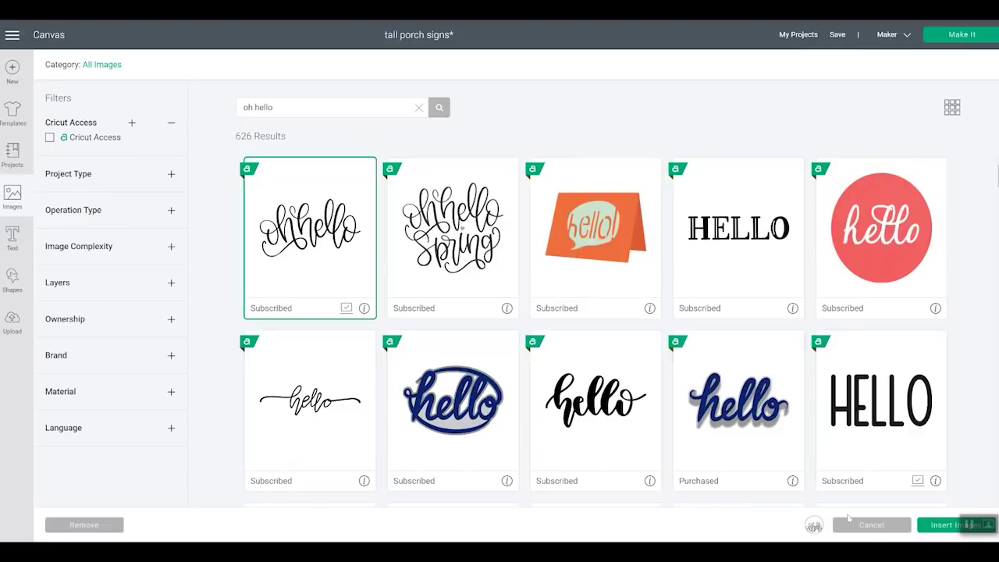
pyautogui.click(947, 525)
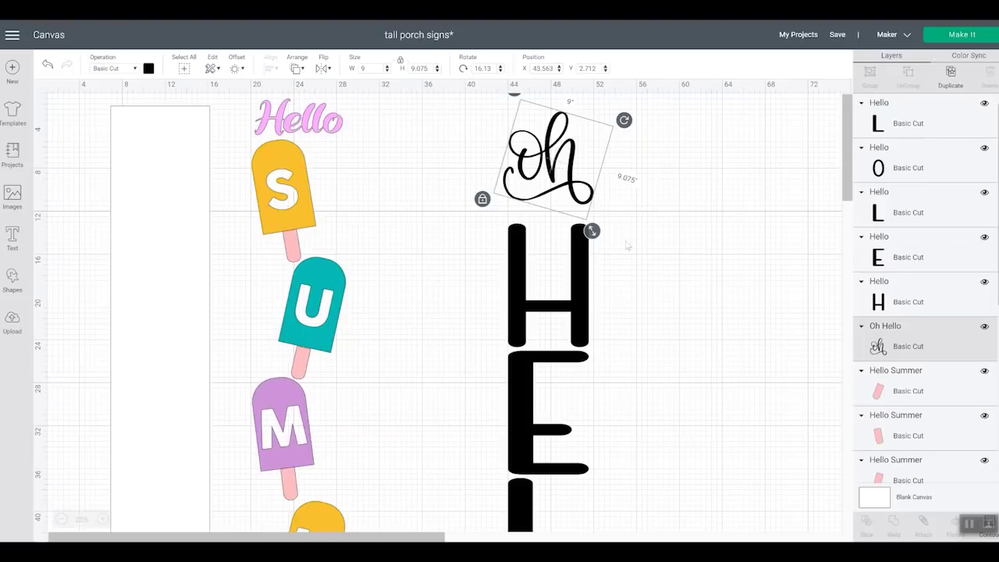
# Select the H, E, L, O and L letters one by one to examine their separate layers.
pyautogui.scroll(-1, 593, 258)
pyautogui.click(578, 260)
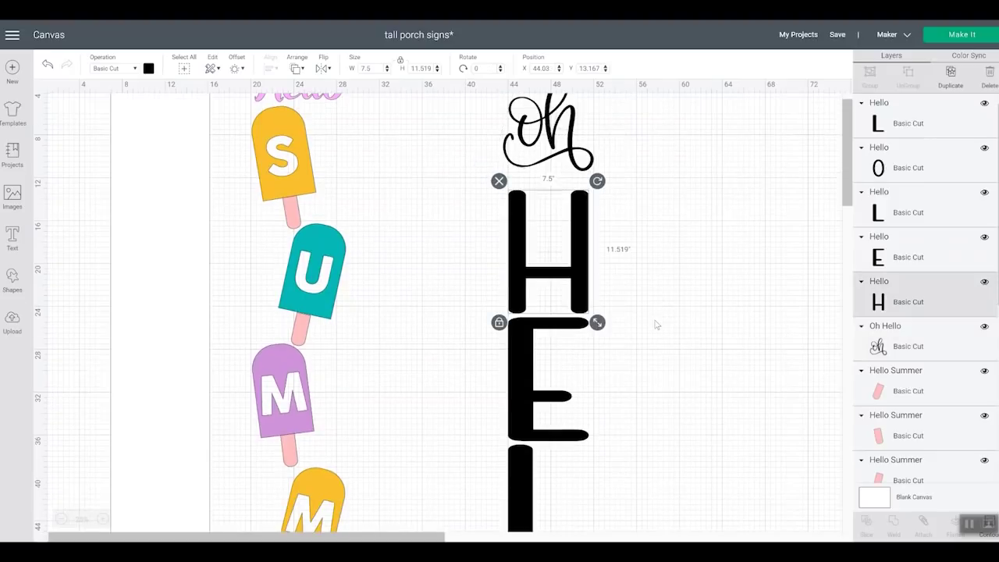
pyautogui.scroll(-1, 656, 325)
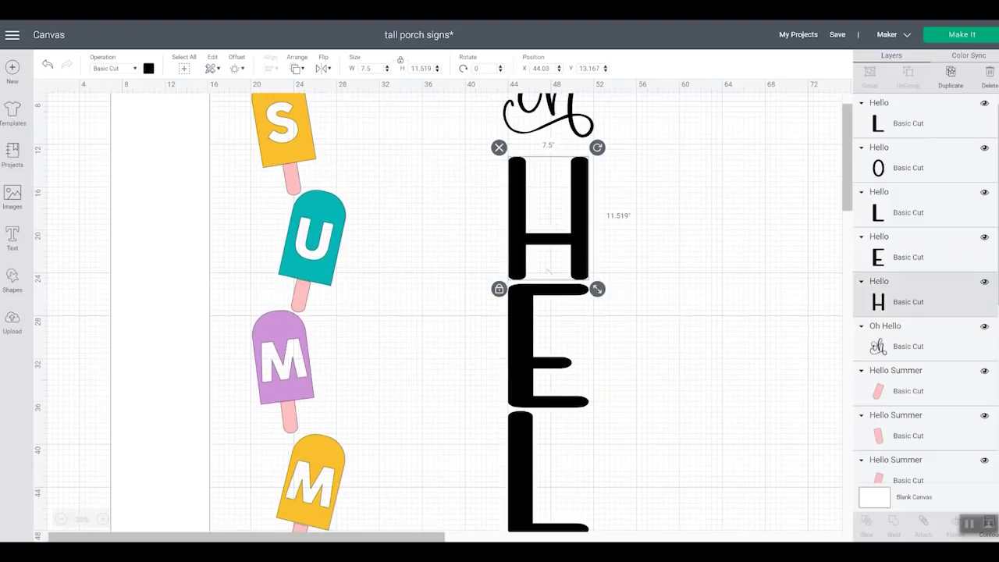
pyautogui.click(913, 257)
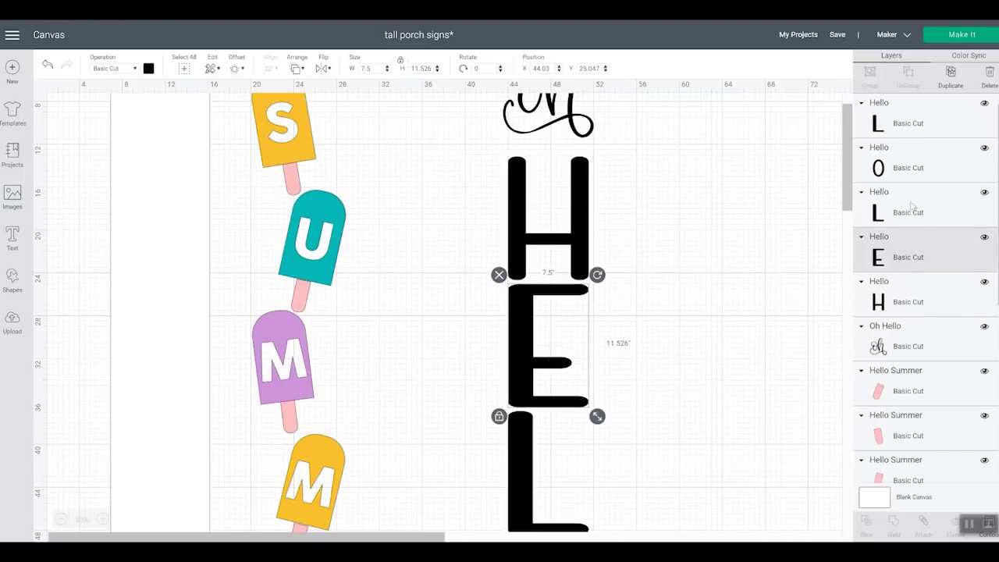
pyautogui.click(912, 204)
pyautogui.click(909, 160)
pyautogui.click(907, 121)
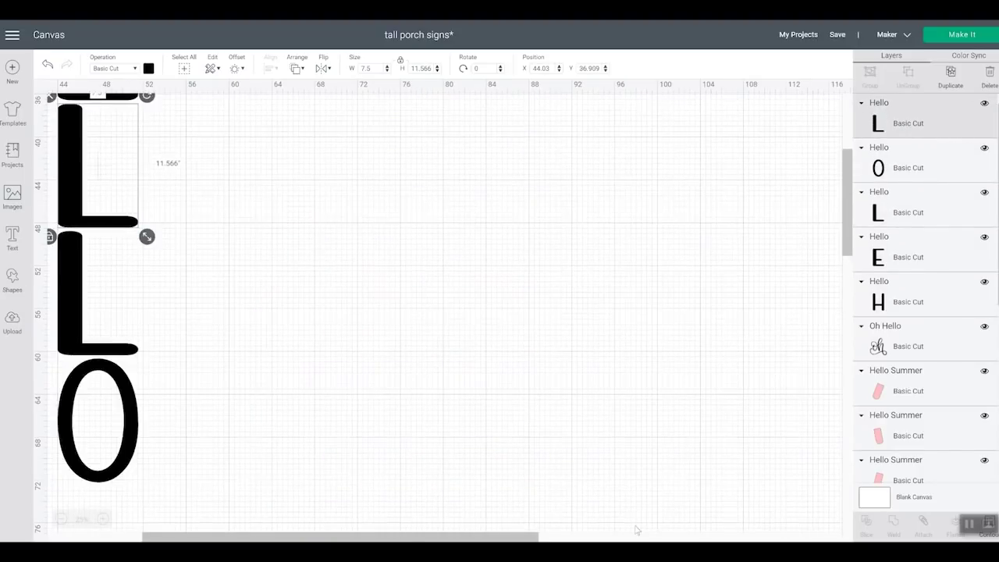
# Select the script "oh" together with all the vertical HELLO letters and attach them.
pyautogui.moveTo(323, 536); pyautogui.dragTo(228, 536)
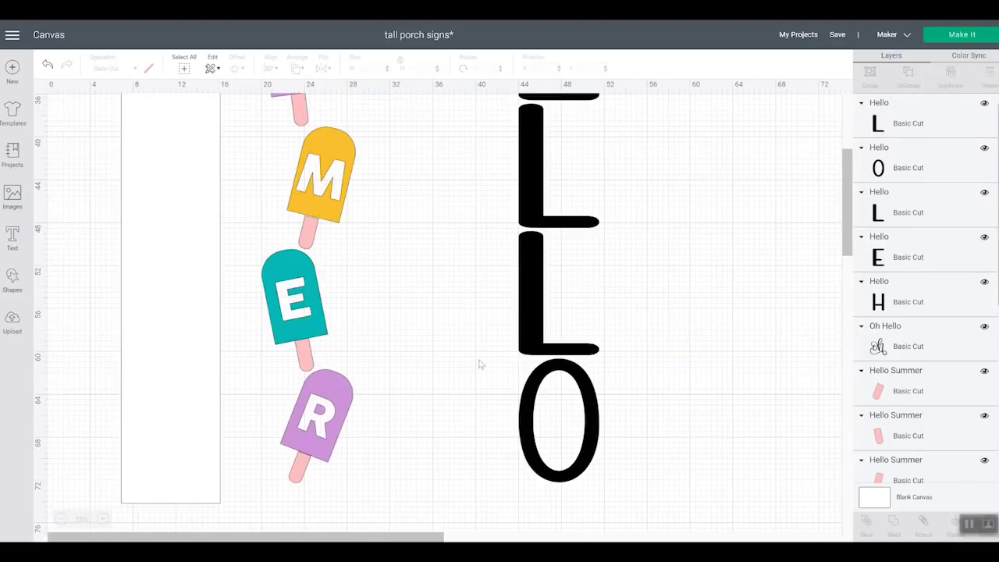
pyautogui.scroll(3, 718, 349)
pyautogui.scroll(9, 718, 348)
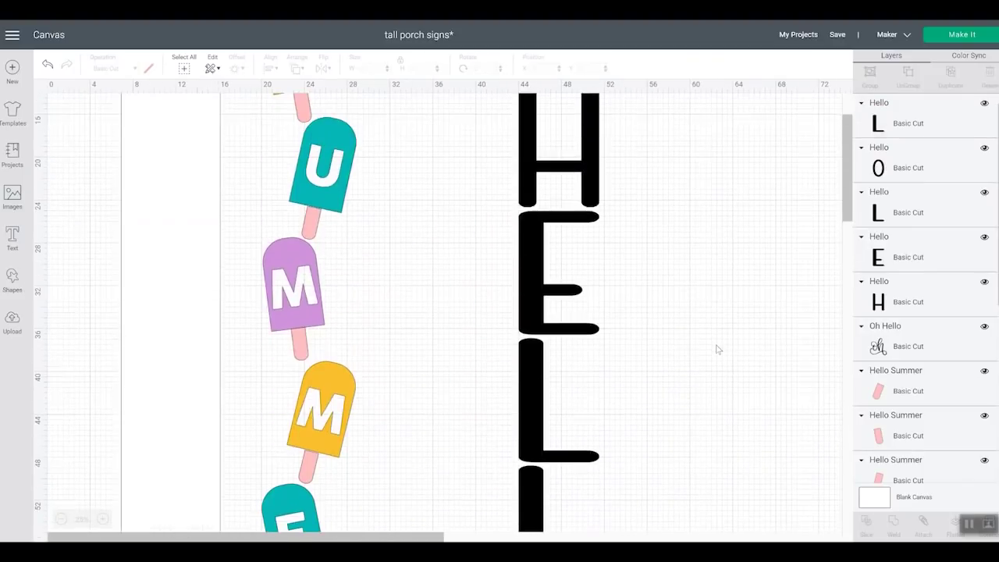
pyautogui.scroll(1, 718, 349)
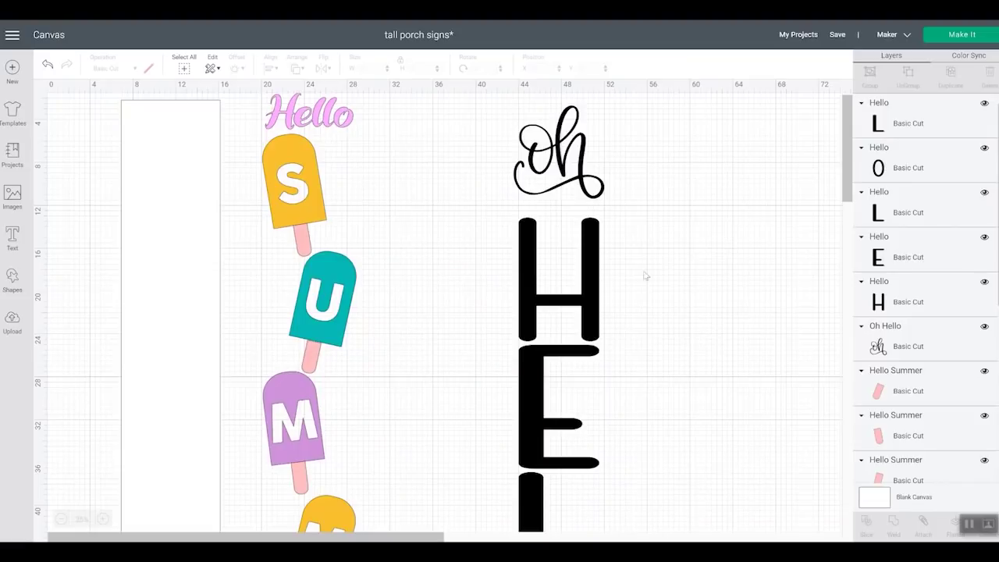
pyautogui.moveTo(498, 108); pyautogui.dragTo(618, 479)
pyautogui.scroll(-10, 635, 464)
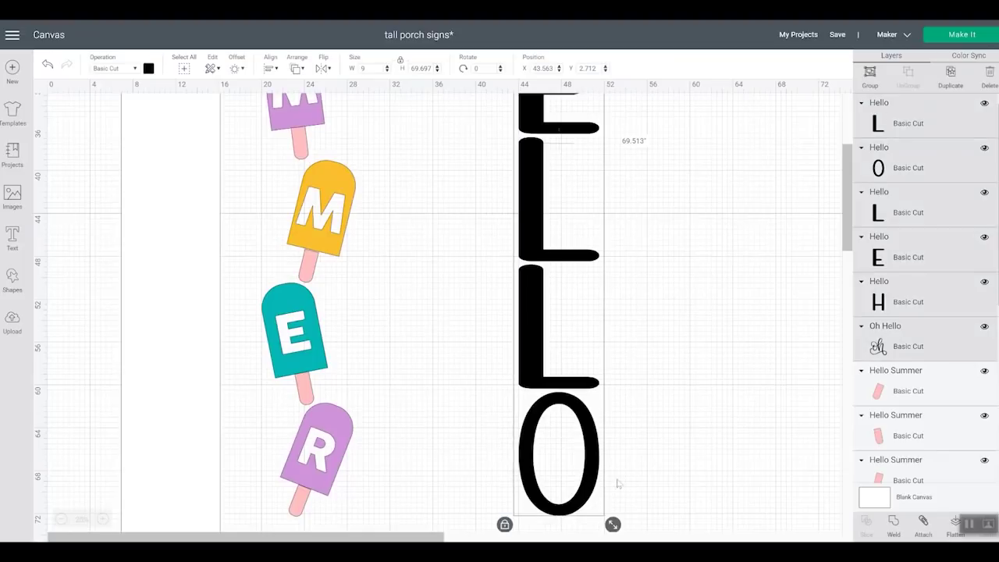
pyautogui.click(925, 525)
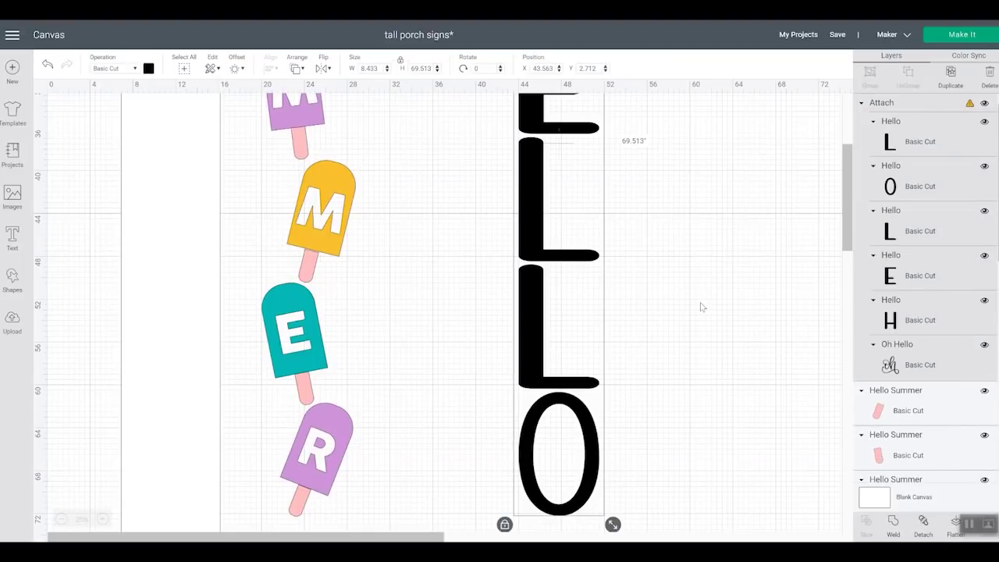
# Search the image library for "hello summer", select the "Hello SUMMER" popsicle image, and leave the library without inserting it.
pyautogui.scroll(3, 392, 273)
pyautogui.scroll(8, 392, 273)
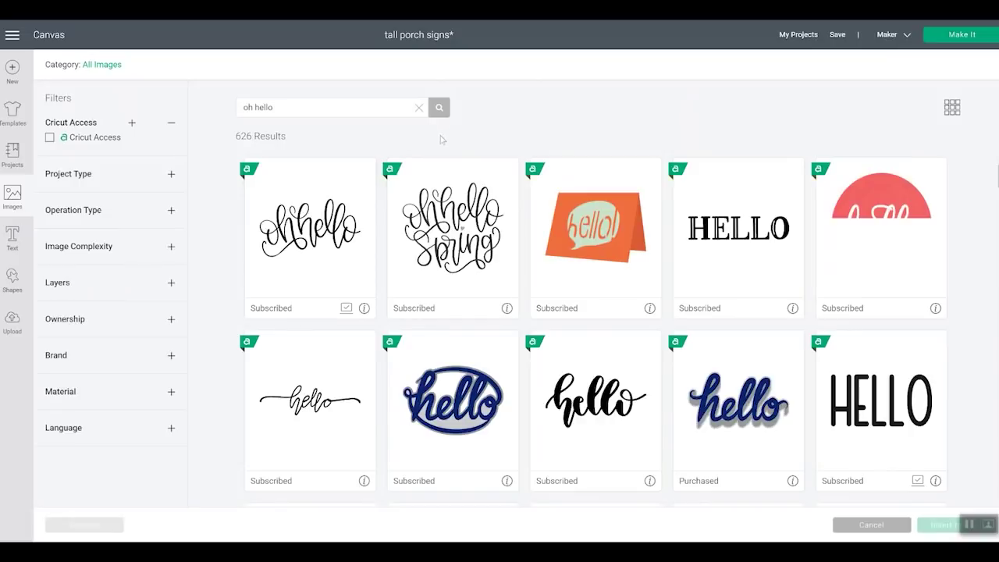
pyautogui.tripleClick(323, 105)
pyautogui.write('hello summer')
pyautogui.press('Return')
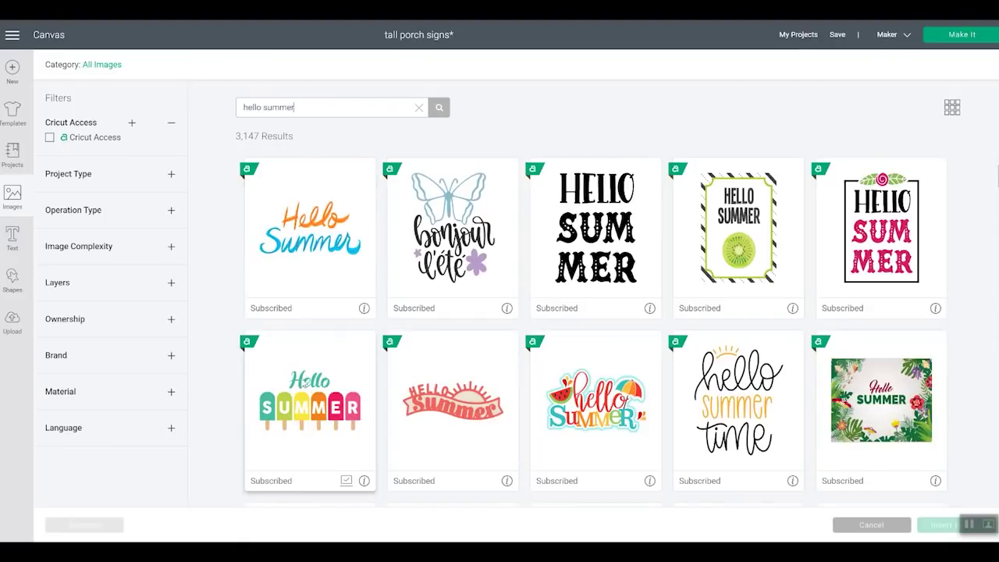
pyautogui.click(305, 383)
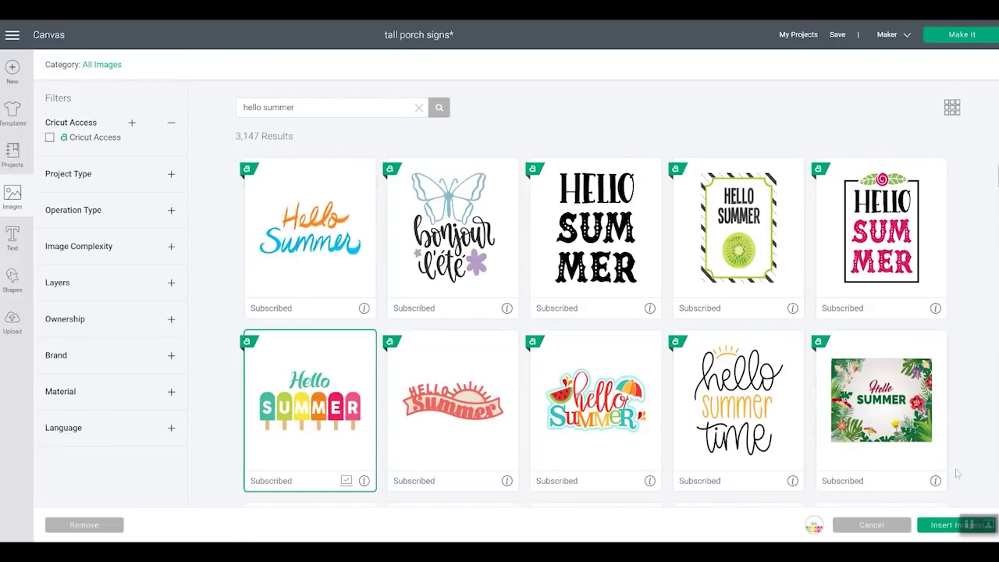
pyautogui.click(868, 526)
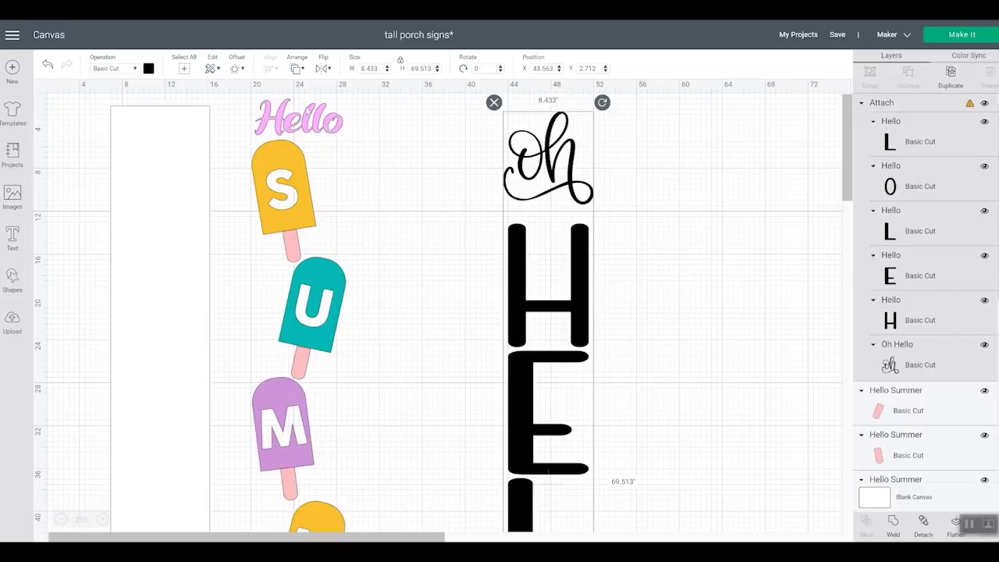
# Move the white 72-inch sign template behind the "Hello SUMMER" popsicles to compare their fit, and return it to its original place.
pyautogui.click(159, 284)
pyautogui.moveTo(159, 284); pyautogui.dragTo(293, 268)
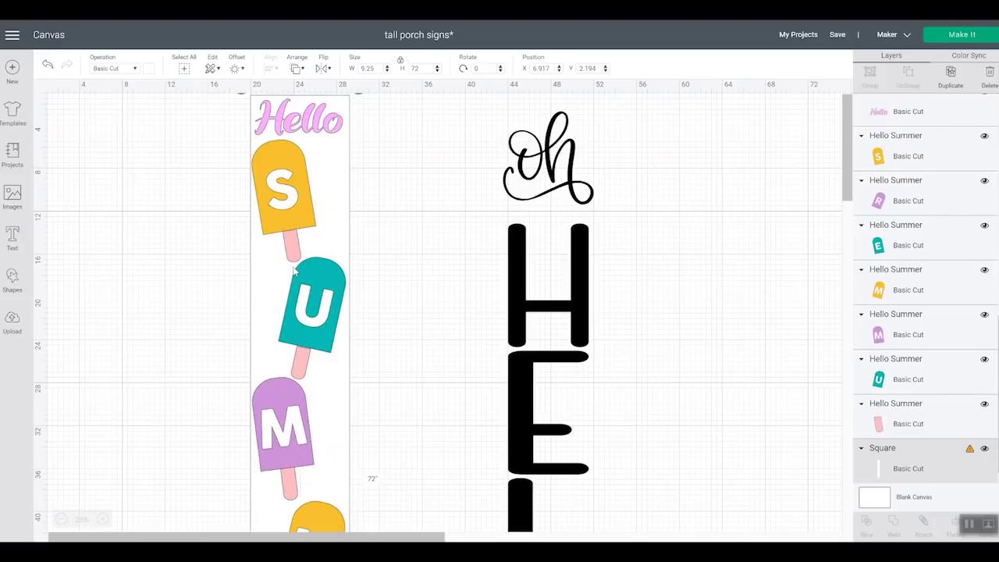
pyautogui.scroll(1, 391, 263)
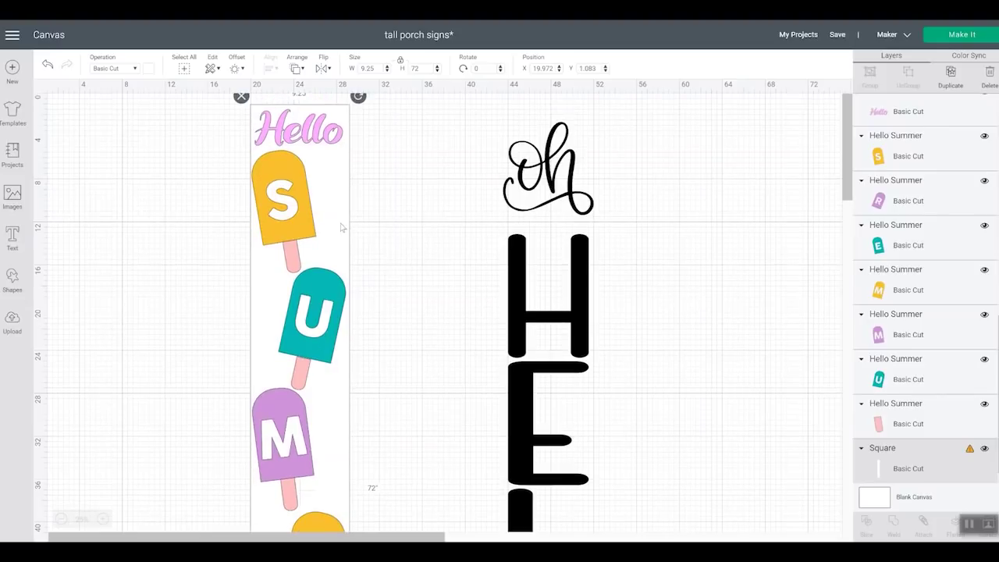
pyautogui.moveTo(344, 228); pyautogui.dragTo(118, 328)
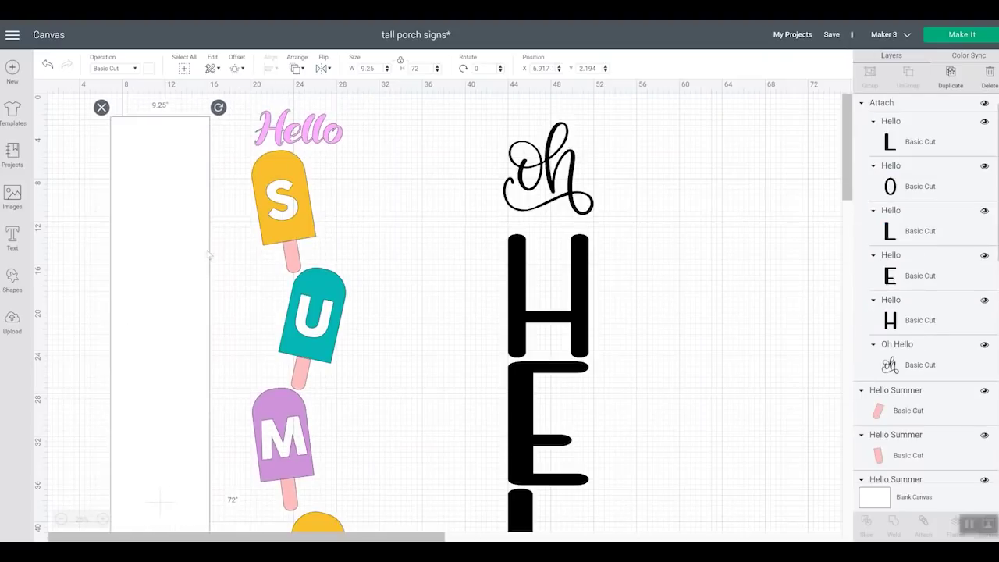
# Hide the white square sign template layer to leave it out of the cut.
pyautogui.scroll(-3, 135, 231)
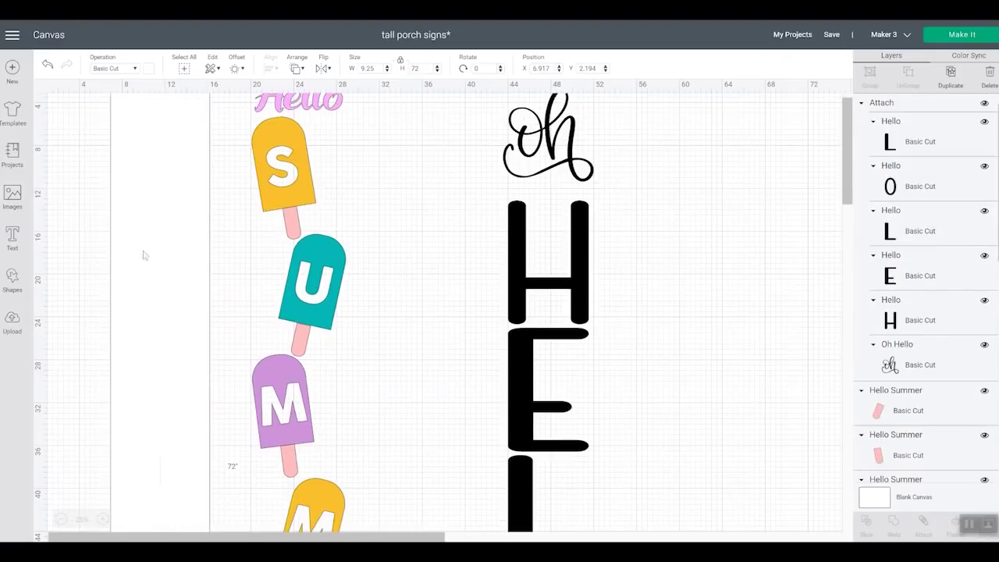
pyautogui.scroll(-3, 947, 392)
pyautogui.scroll(-5, 947, 392)
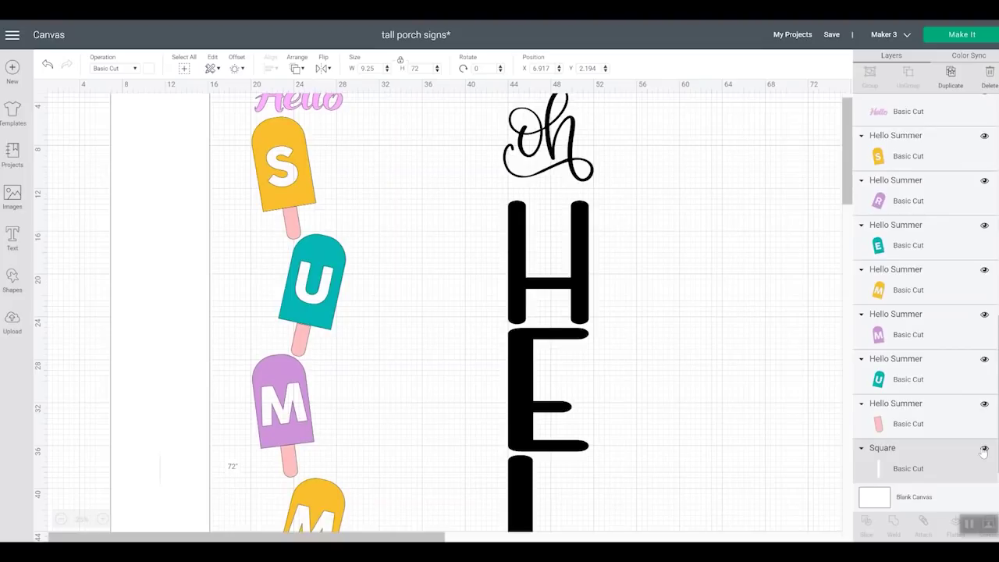
pyautogui.click(984, 450)
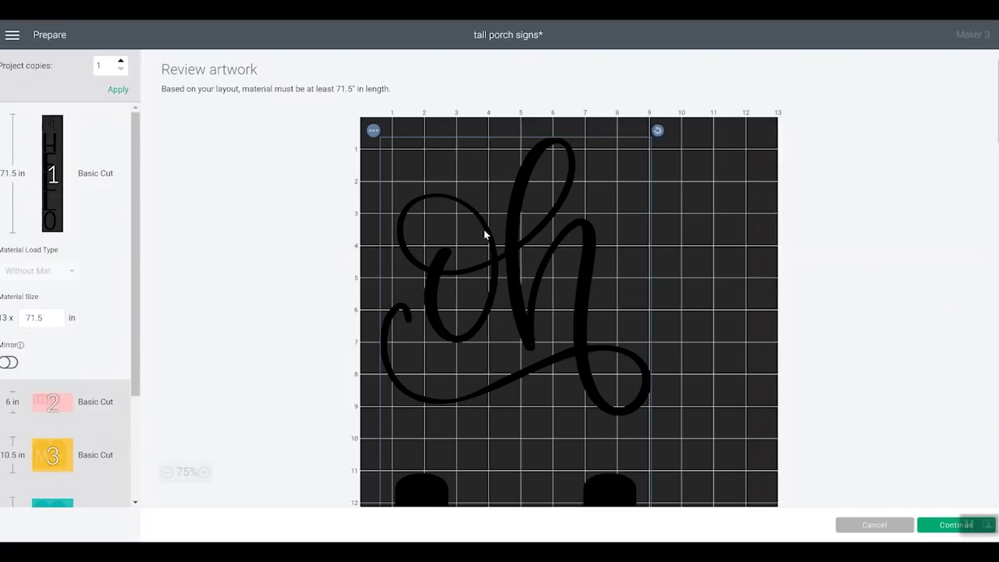
# Cancel the cut preview to return to the canvas, and open the choice of Cricut machines.
pyautogui.click(862, 524)
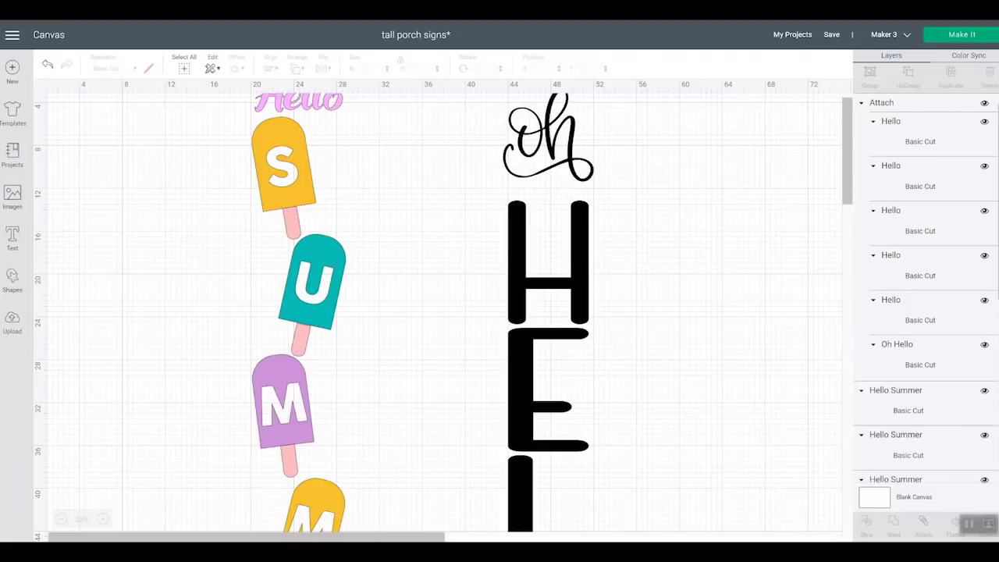
pyautogui.click(901, 35)
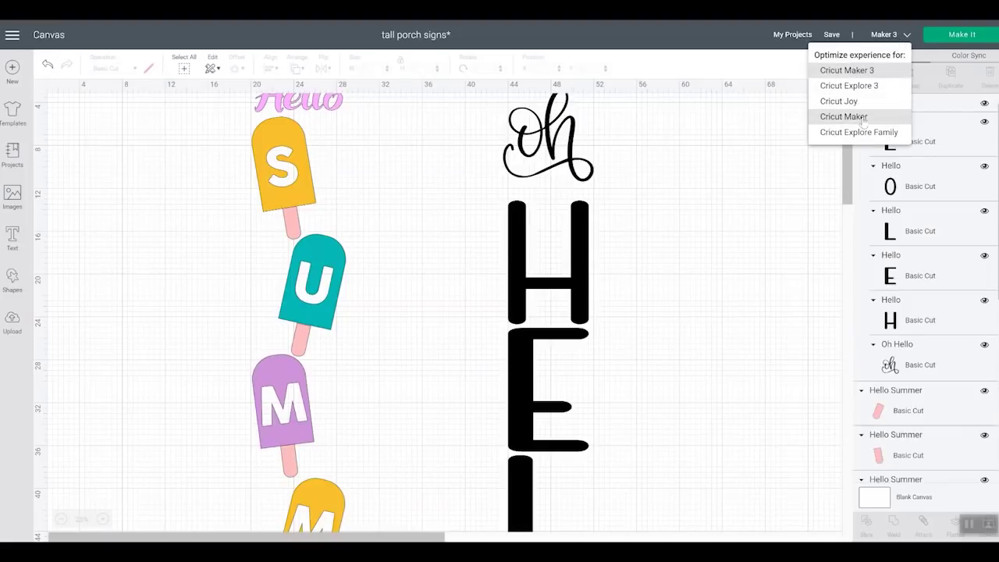